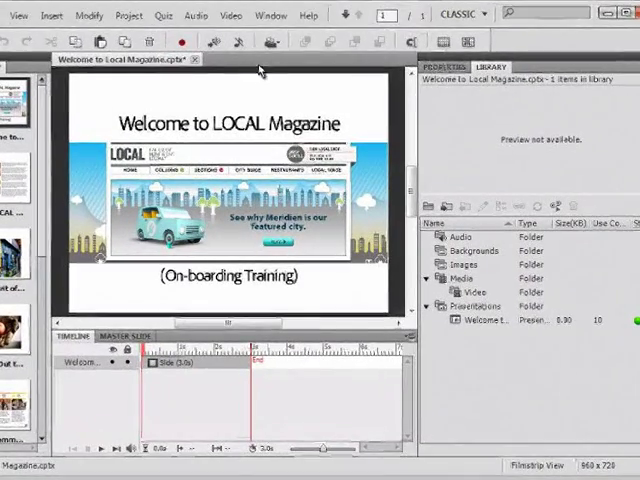
# - Start Share Files on Acrobat.com and sign in with the account credentials
pyautogui.click(272, 42)
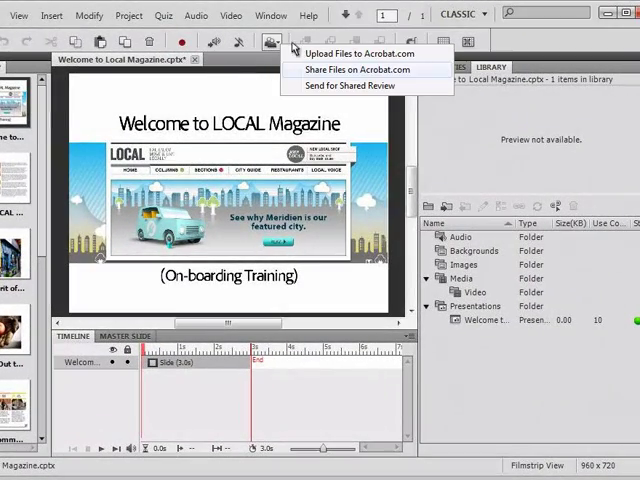
pyautogui.click(416, 70)
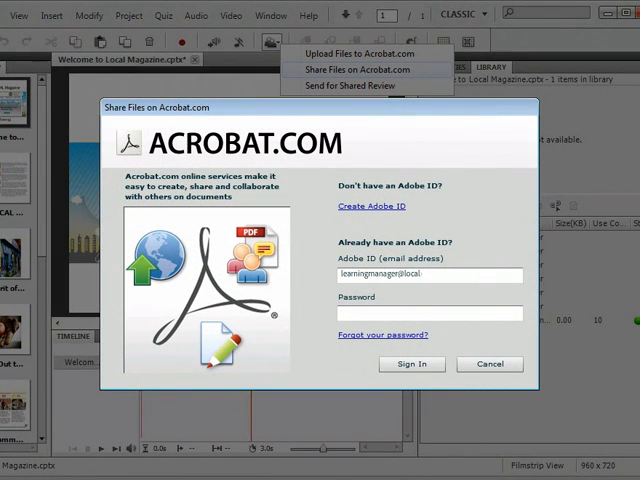
pyautogui.press('Tab')
pyautogui.write('********************')
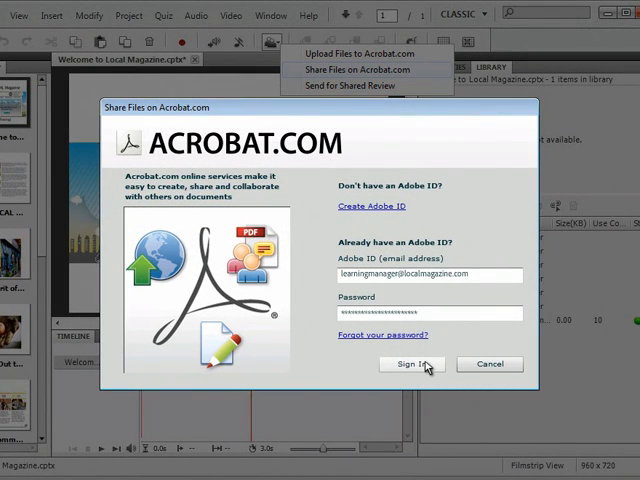
pyautogui.click(410, 364)
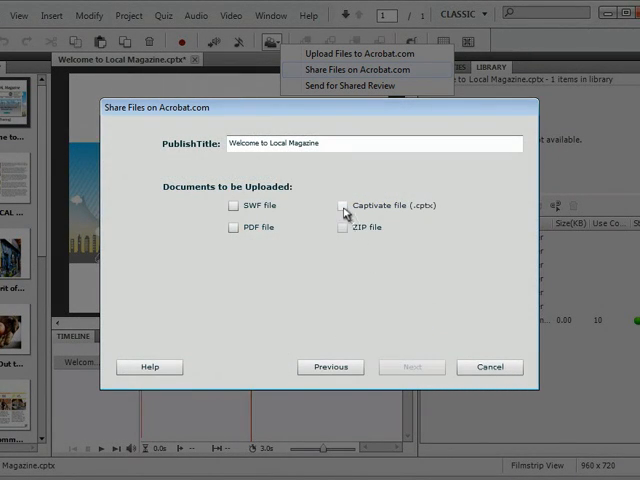
# - Include both the Captivate project file and a ZIP file in the upload
pyautogui.click(343, 206)
pyautogui.click(343, 228)
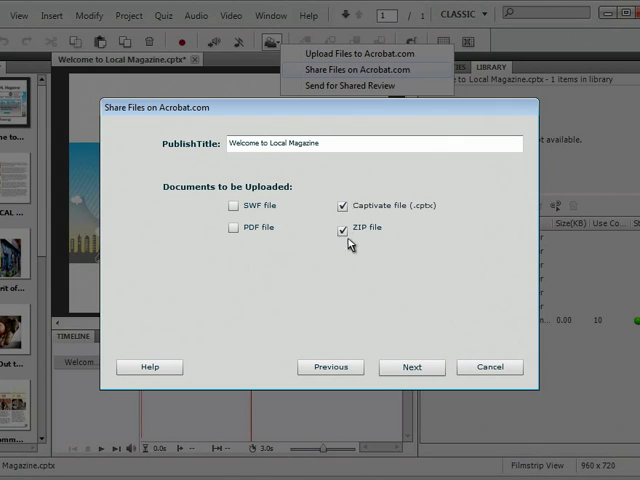
pyautogui.click(413, 366)
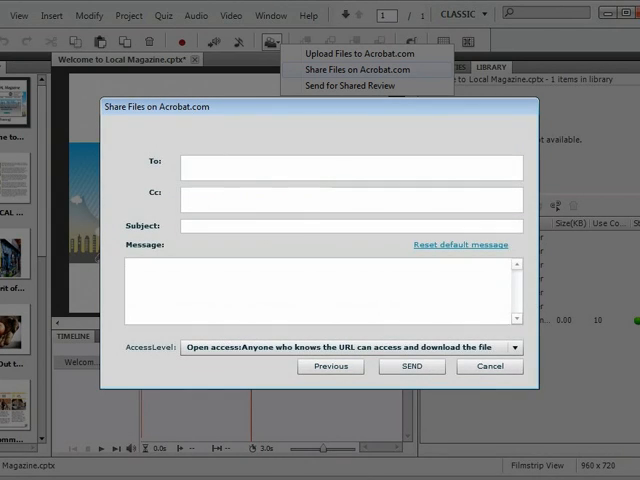
# - Fill To, Cc, Subject and Message, keep Open access, and send the shared files
pyautogui.press('Tab')
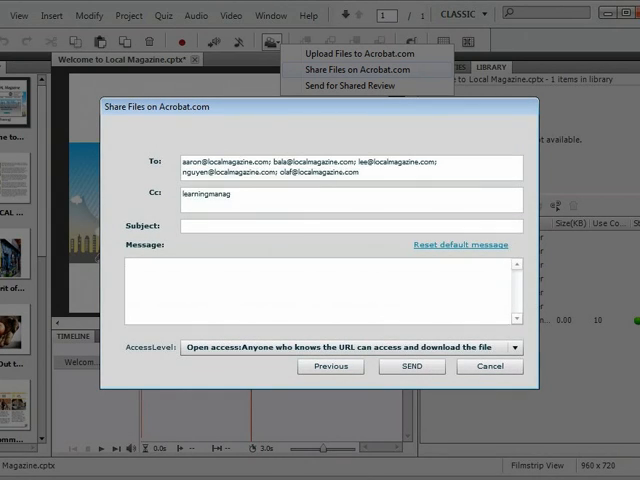
pyautogui.press('Tab')
pyautogui.write('Sharing the New Hire C')
pyautogui.press('Tab')
pyautogui.write('Hi,  Need your inputs on this course. I am sharing these files with you so that you can add to the c')
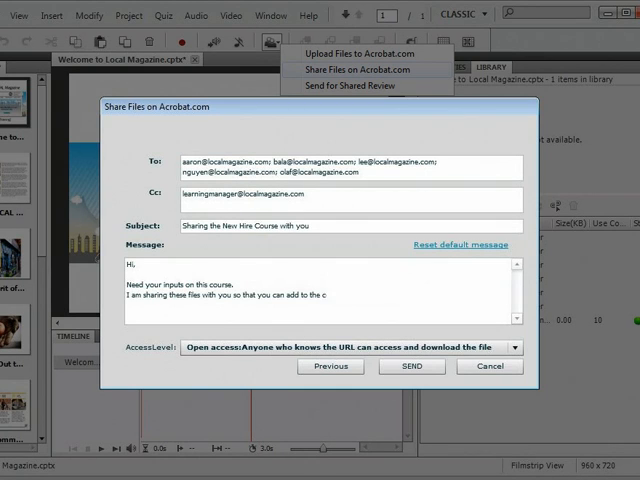
pyautogui.write('ourse and make it richer.')
pyautogui.click(515, 347)
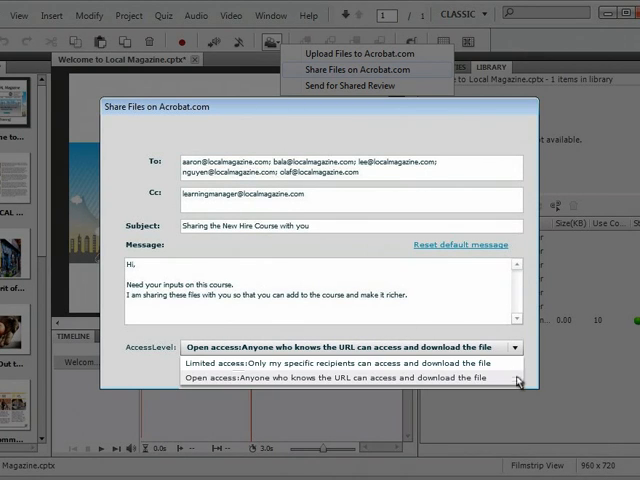
pyautogui.click(519, 378)
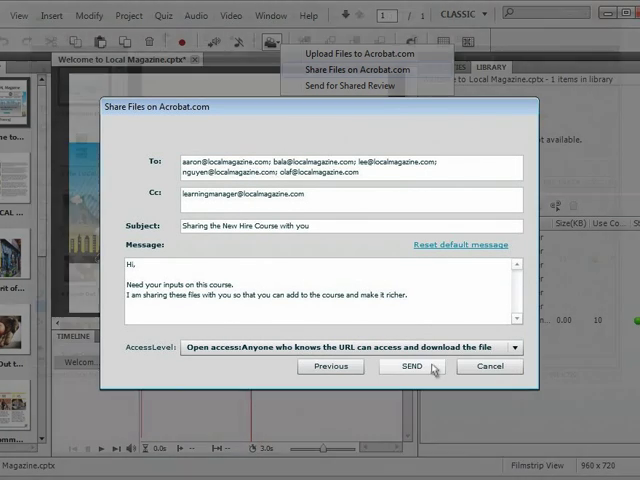
pyautogui.click(412, 366)
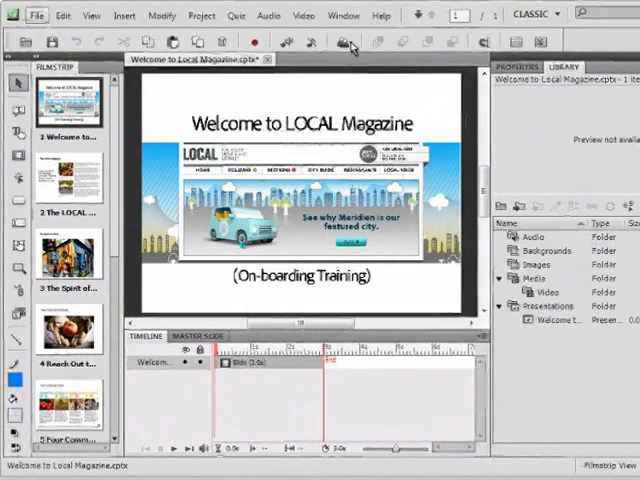
# - Send the course for shared review with comments tracked automatically on Acrobat.com
pyautogui.click(345, 41)
pyautogui.click(486, 86)
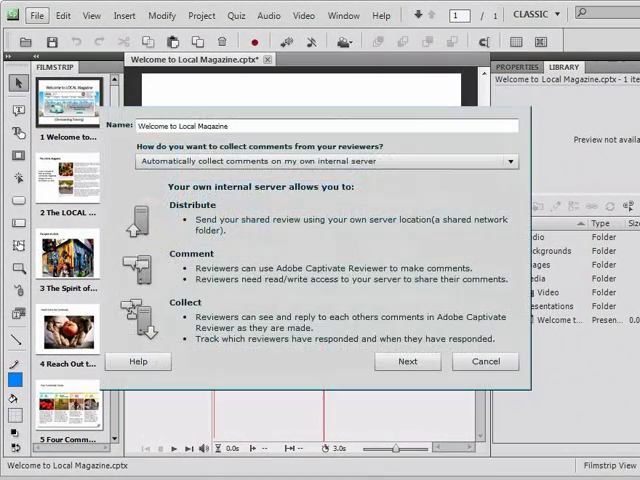
pyautogui.click(512, 162)
pyautogui.click(490, 189)
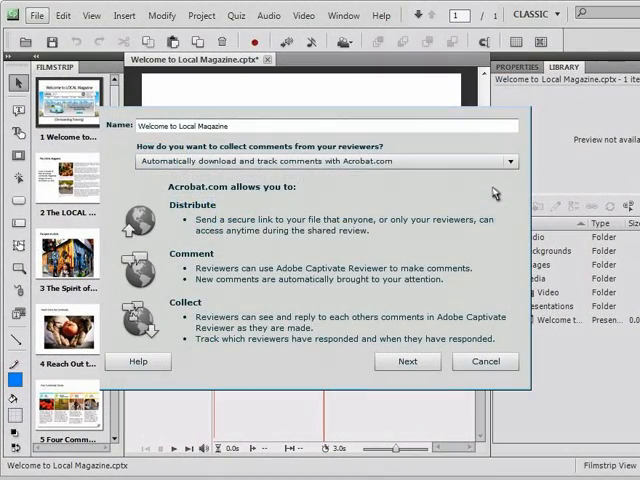
pyautogui.click(408, 361)
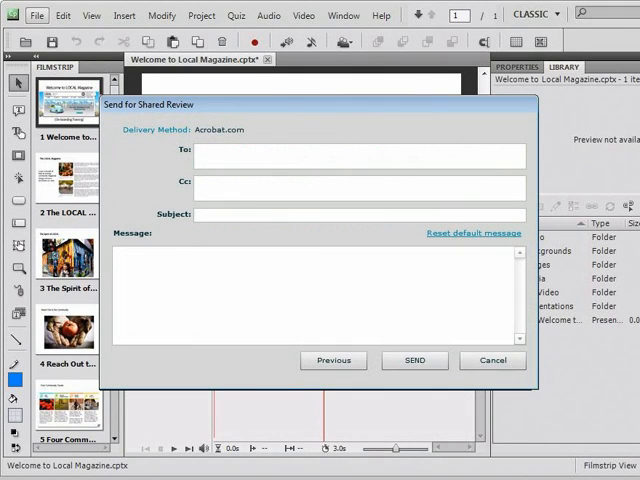
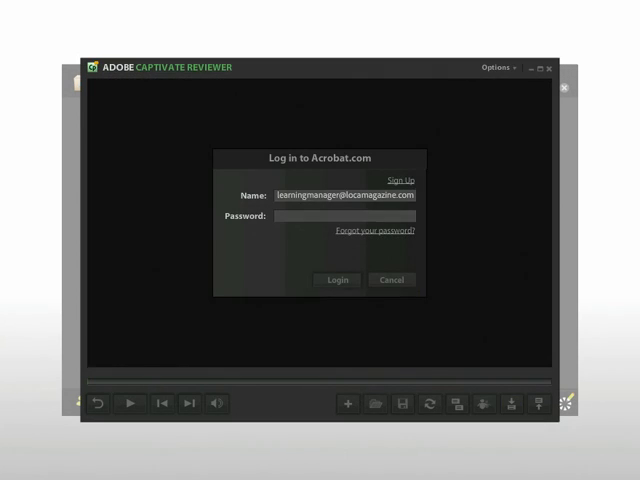
# - Log the Captivate Reviewer in to Acrobat.com with the entered name and password
pyautogui.click(339, 280)
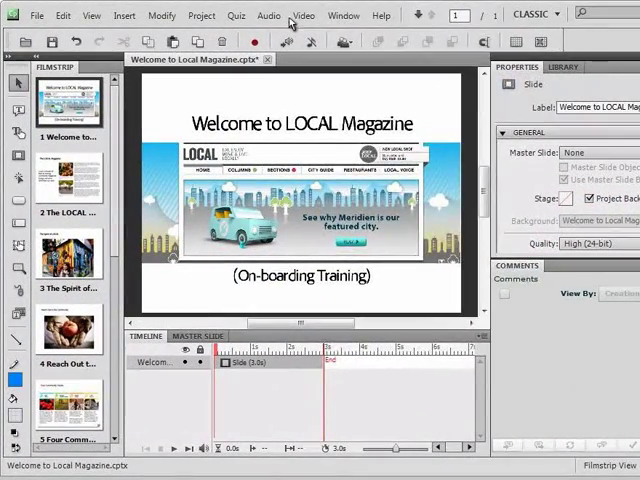
# - Show the Comments panel and accept the mast-head reviewer comment
pyautogui.click(343, 14)
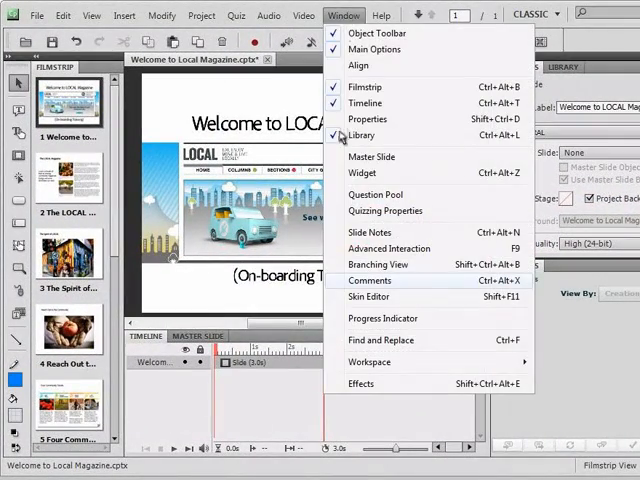
pyautogui.click(369, 280)
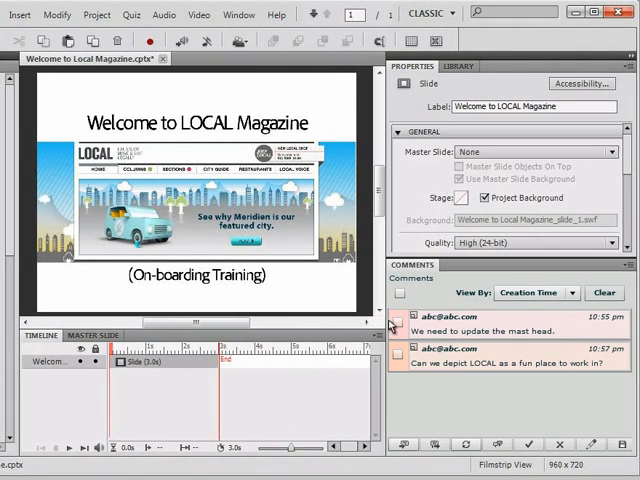
pyautogui.click(399, 318)
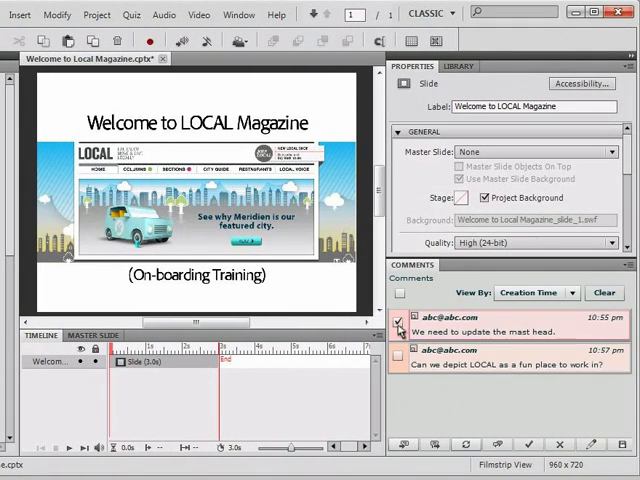
pyautogui.click(530, 444)
pyautogui.write('Accepted : This is a goo')
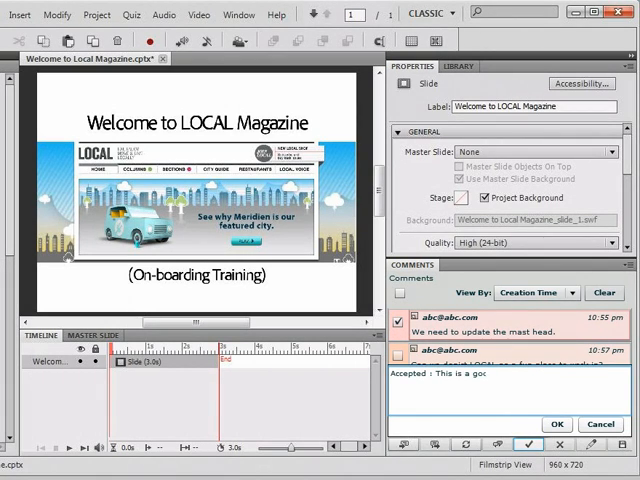
pyautogui.write('d suggestion! :)')
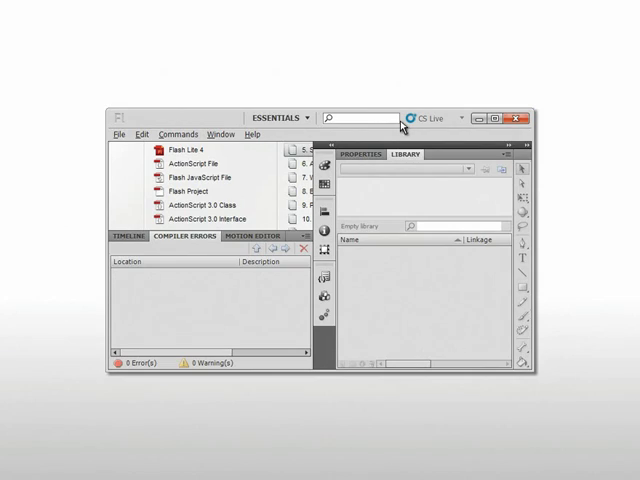
# - Choose Share My Screen from CS Live to reach the ConnectNow sign-in
pyautogui.click(455, 119)
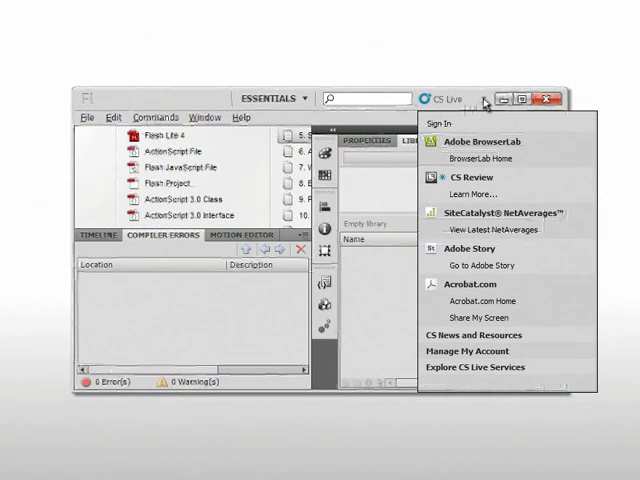
pyautogui.click(519, 317)
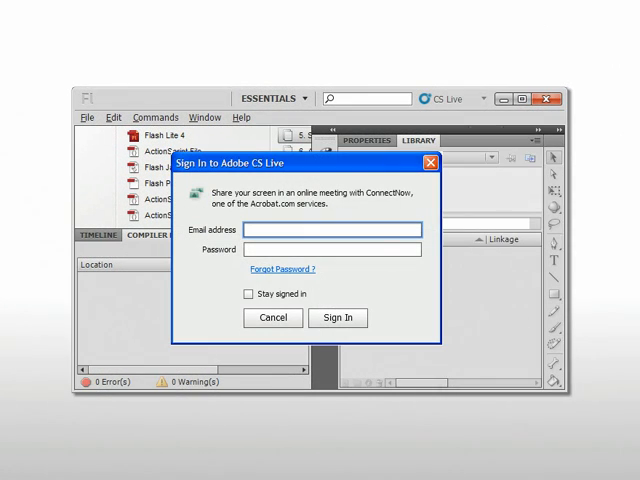
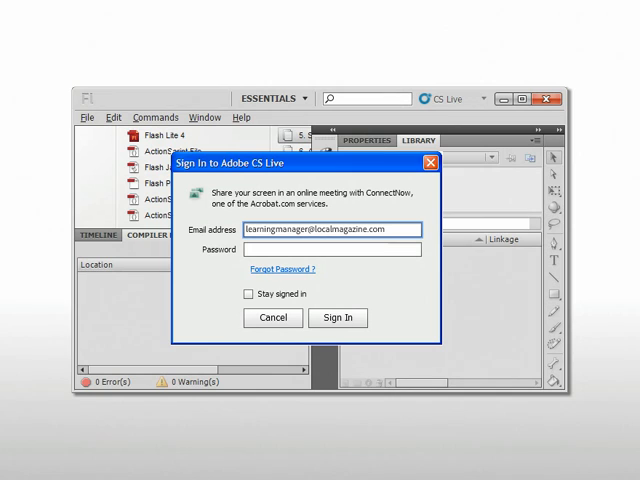